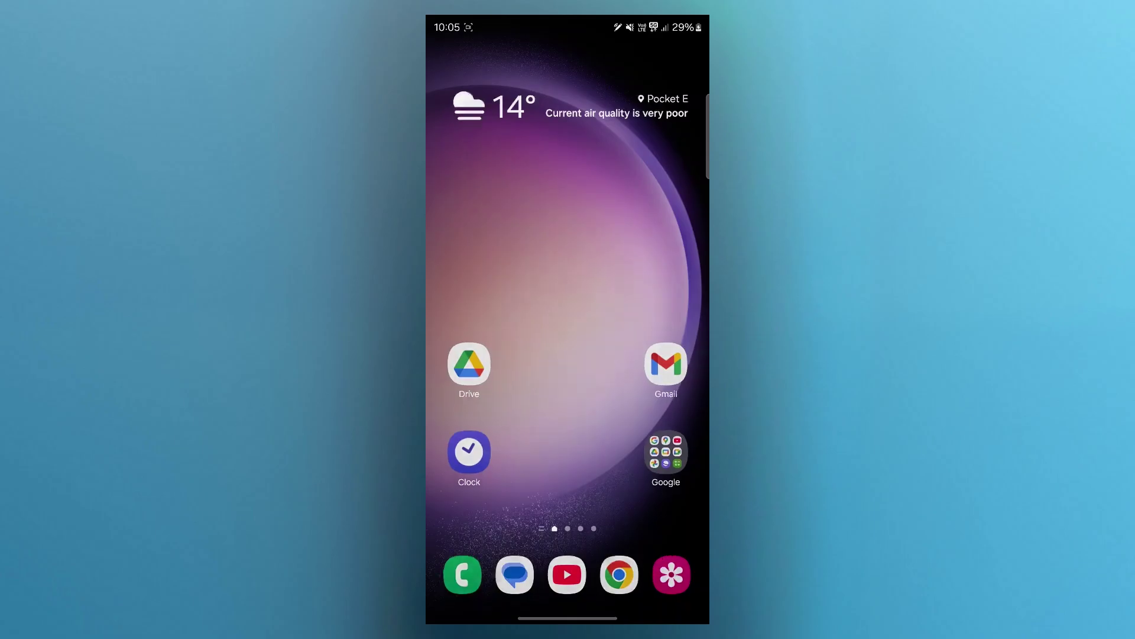
Step: Swipe up from the Android home screen to reveal the app search
mouse_move(569, 497)
left_mouse_down()
mouse_move(568, 223)
mouse_move(569, 462)
left_mouse_up()
Step: Launch Sololearn from app search and close the 'How the trial works' offer
left_click(497, 58)
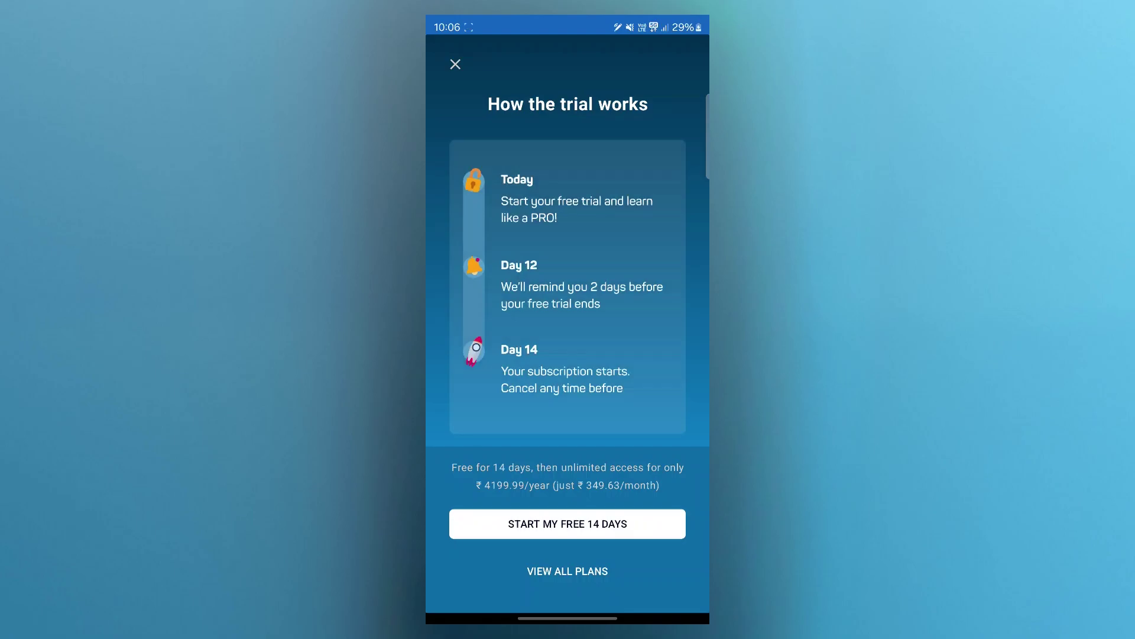
left_click(456, 63)
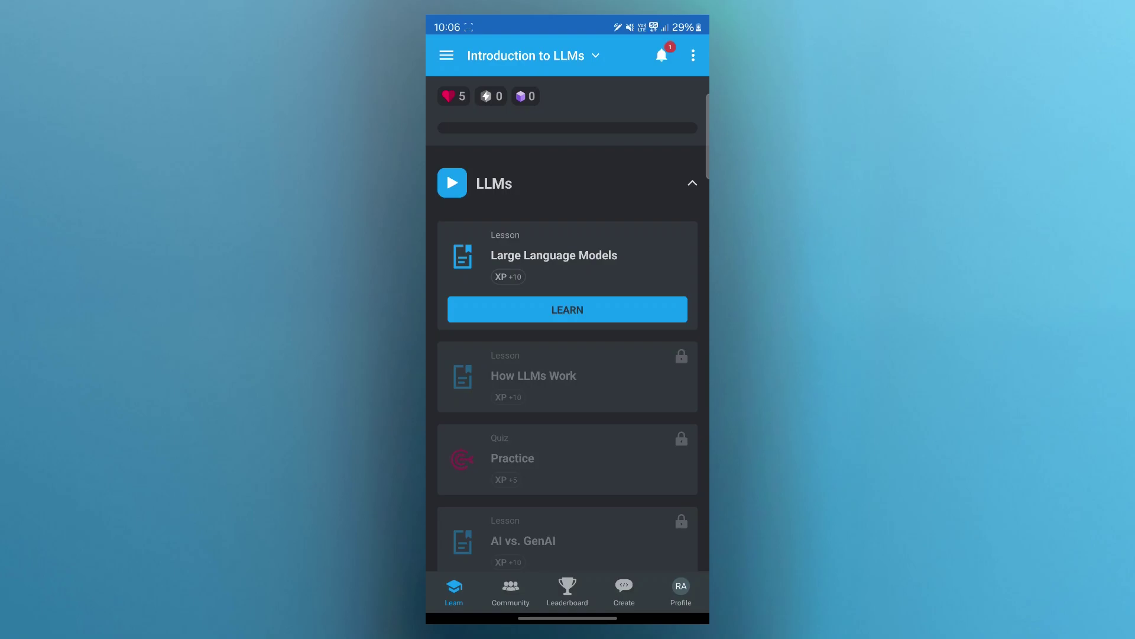
scroll(610, 493, "down", 3)
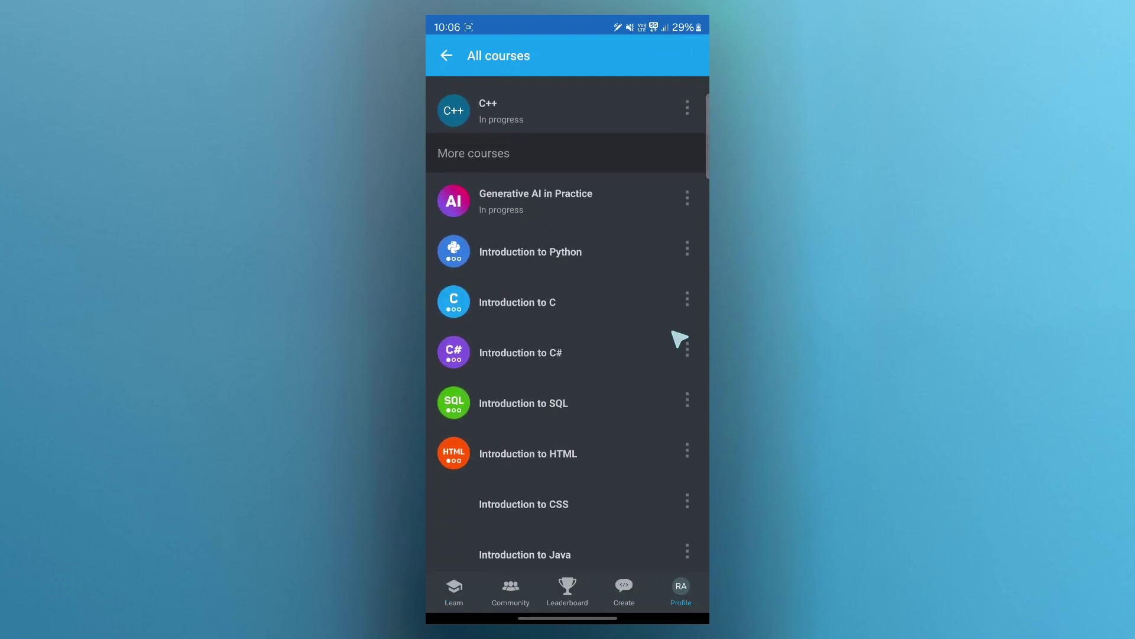
scroll(679, 332, "down", 1)
scroll(611, 482, "down", 1)
scroll(611, 482, "down", 2)
scroll(633, 385, "down", 2)
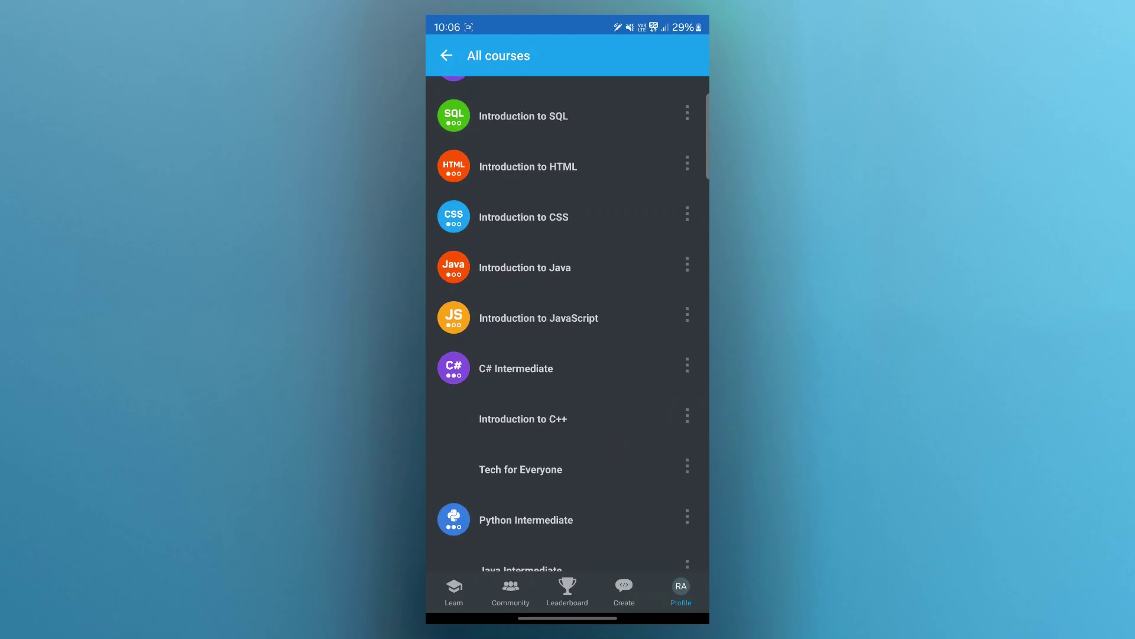
scroll(604, 466, "down", 2)
scroll(607, 410, "down", 2)
scroll(612, 413, "down", 2)
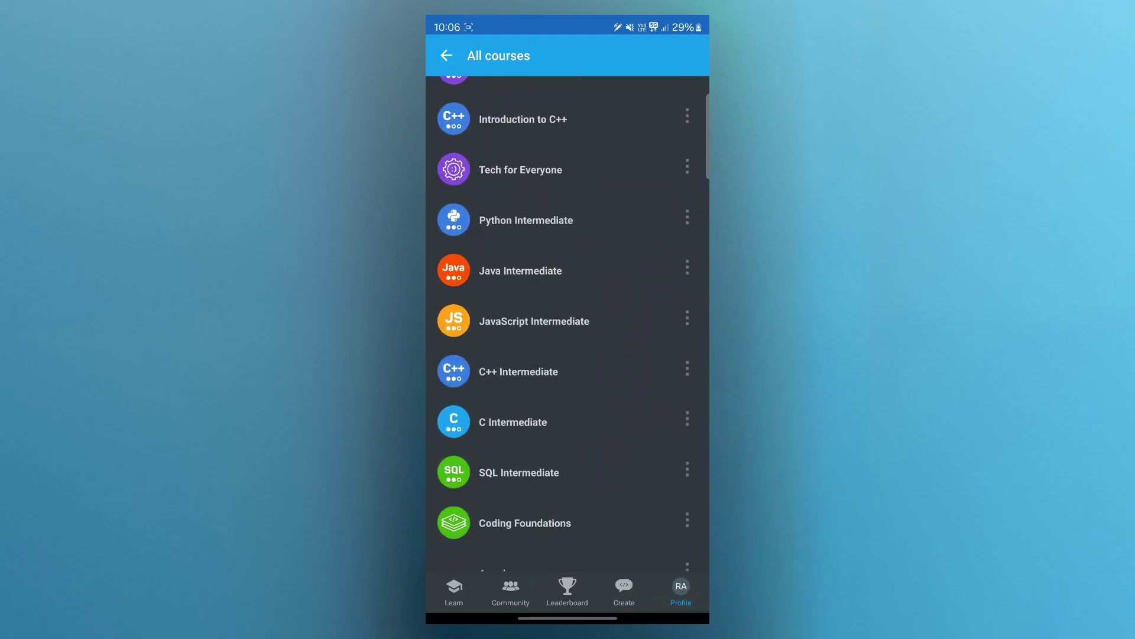
scroll(604, 491, "down", 1)
scroll(684, 319, "down", 3)
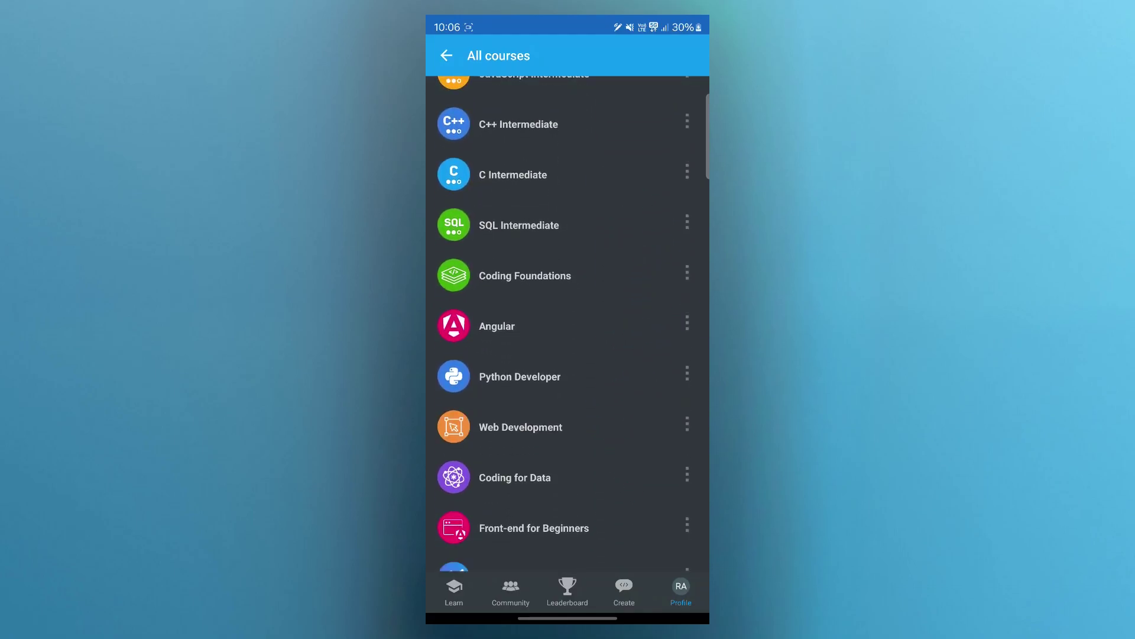
scroll(683, 319, "down", 2)
scroll(615, 385, "down", 1)
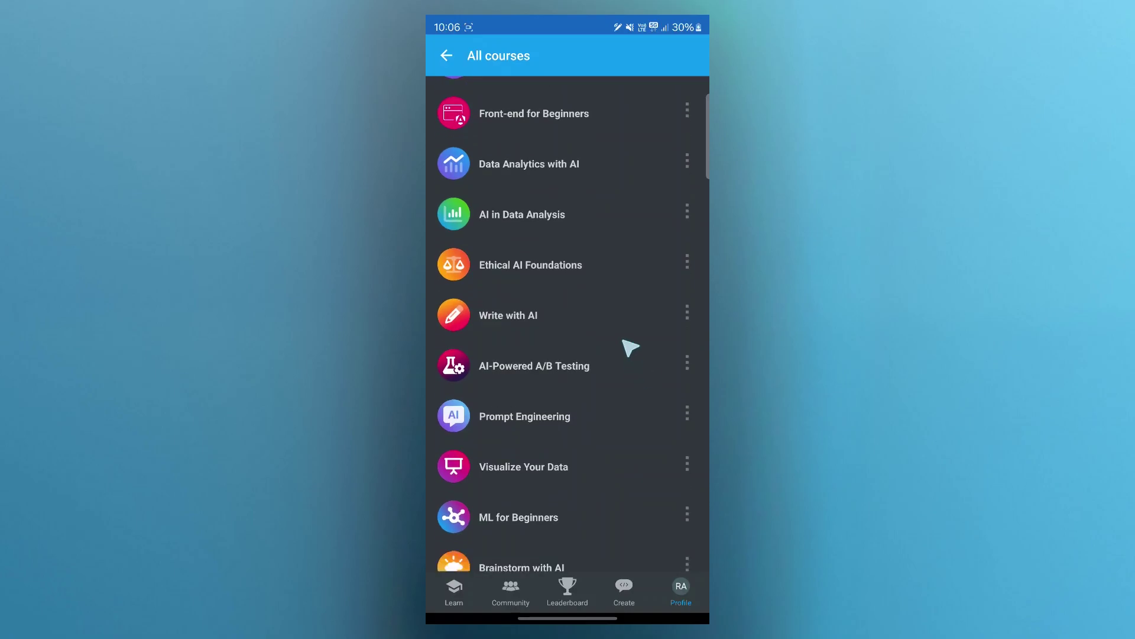
Step: Start the Write with AI course and return to All courses
left_click(627, 329)
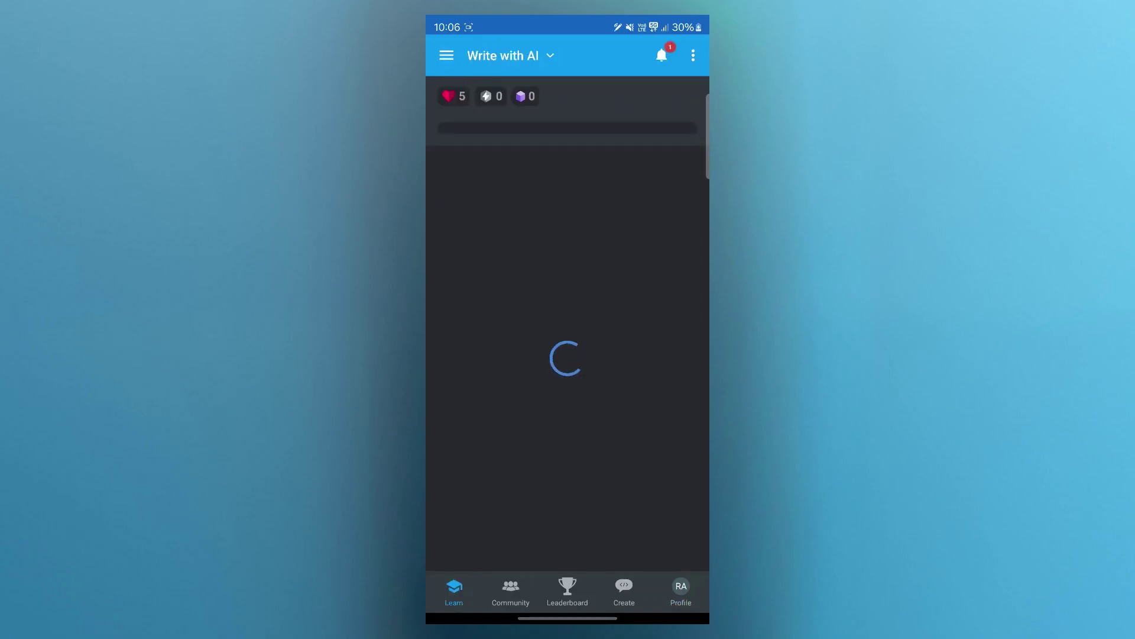
key("Escape")
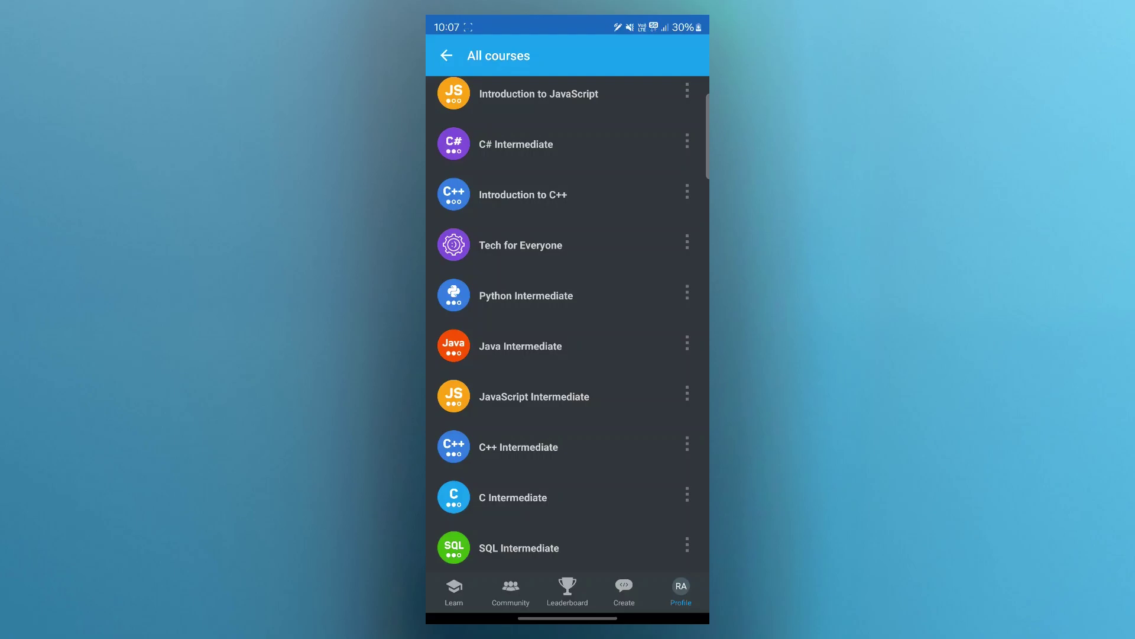
scroll(568, 319, "up", 1)
scroll(568, 319, "up", 3)
scroll(568, 320, "up", 1)
scroll(568, 320, "up", 2)
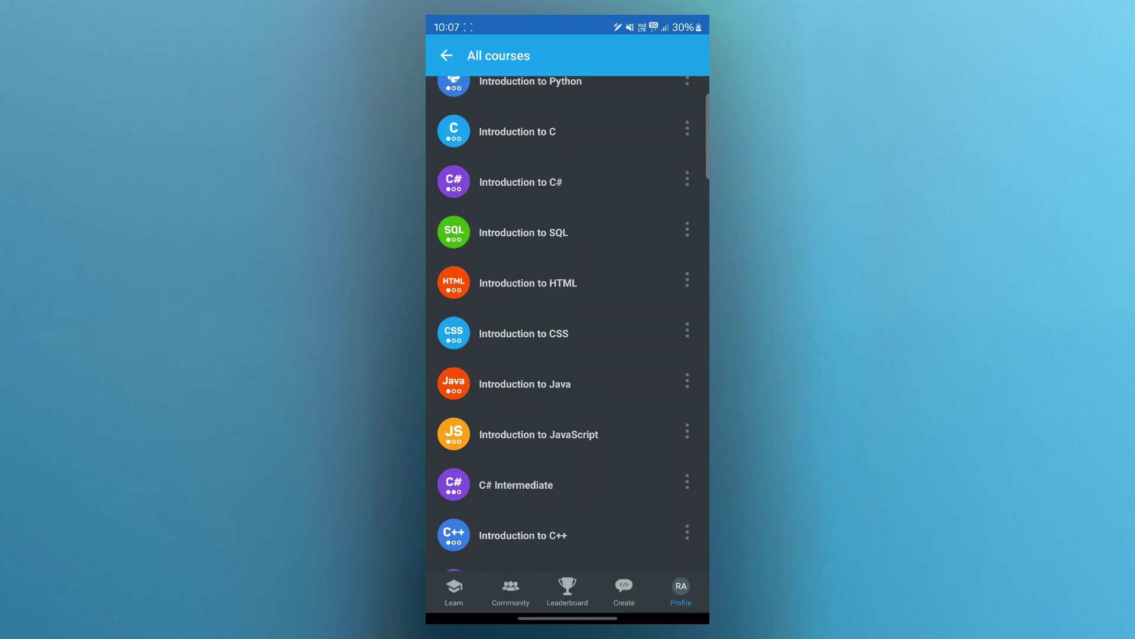
scroll(595, 364, "up", 2)
scroll(616, 349, "up", 1)
scroll(595, 405, "down", 3)
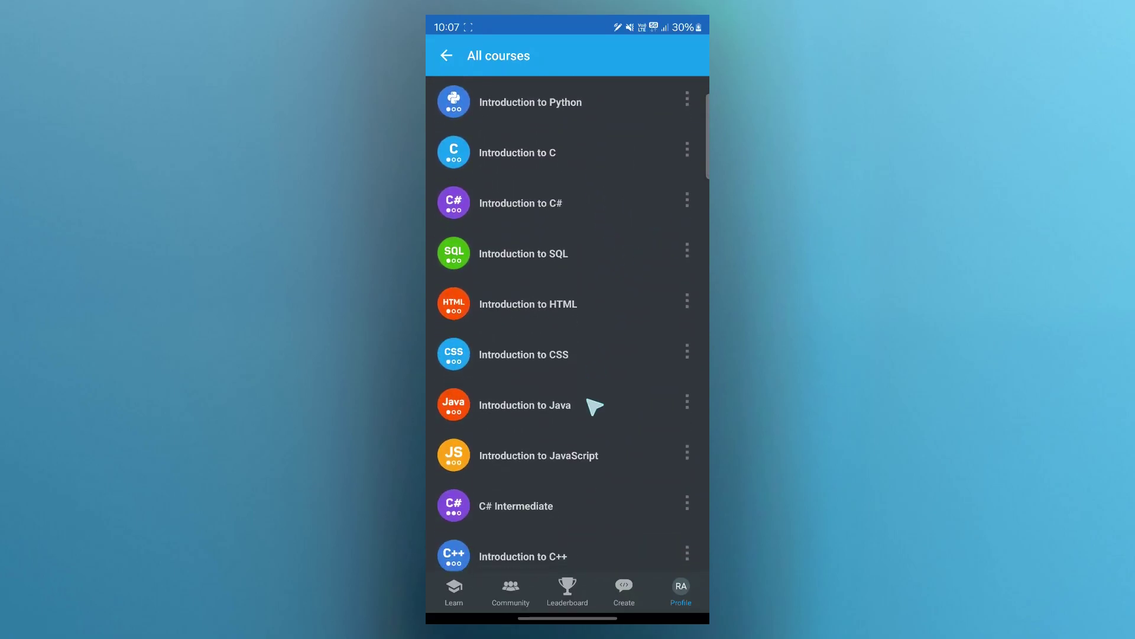
scroll(595, 404, "down", 3)
scroll(613, 388, "down", 3)
scroll(612, 388, "down", 1)
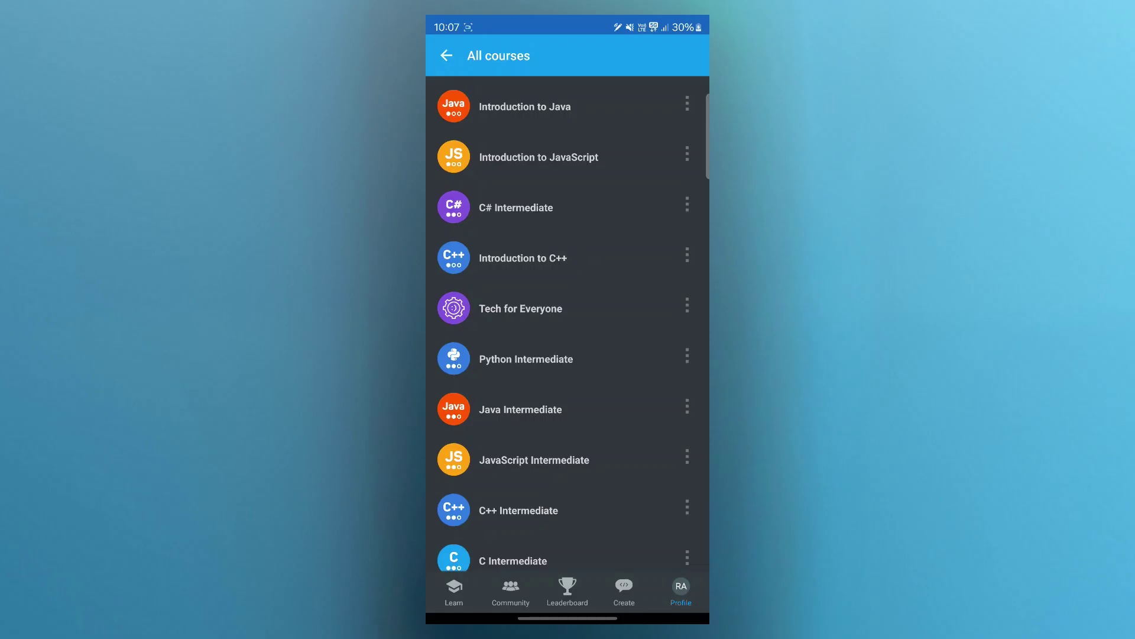
scroll(609, 300, "down", 5)
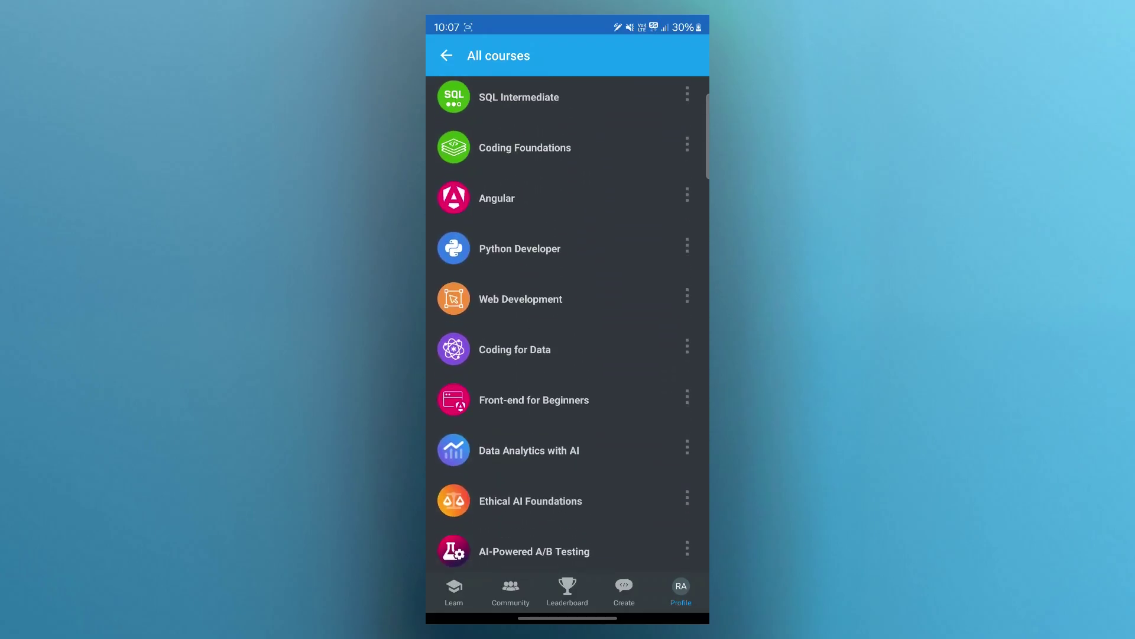
scroll(609, 300, "up", 1)
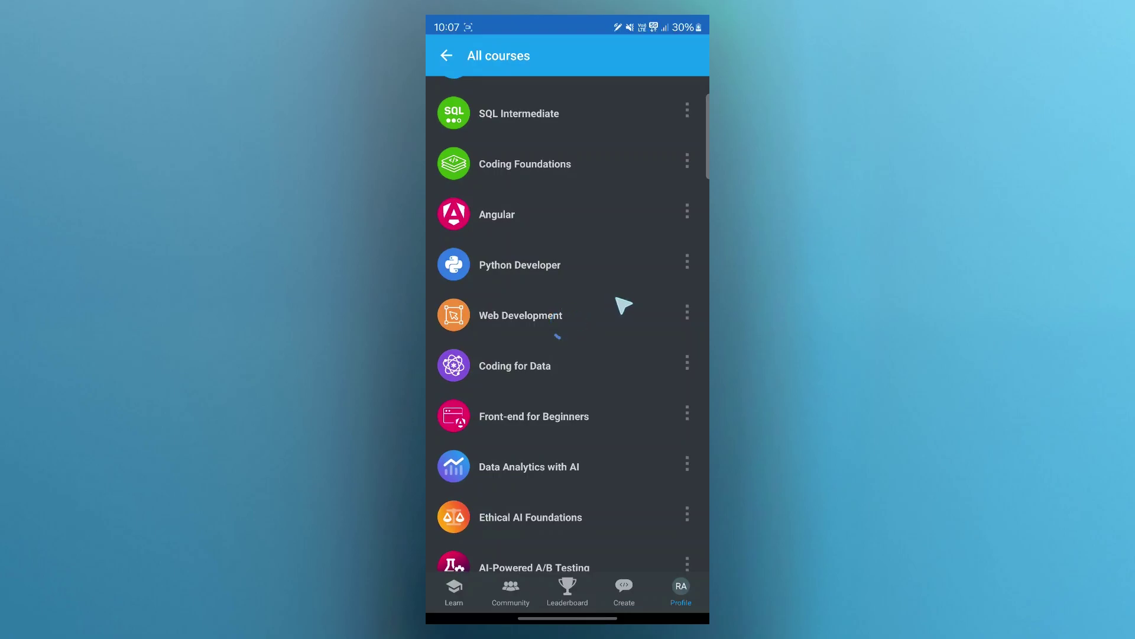
Step: Leave Web Development and go back to the profile's courses progress list
left_click_drag(428, 239, 479, 239)
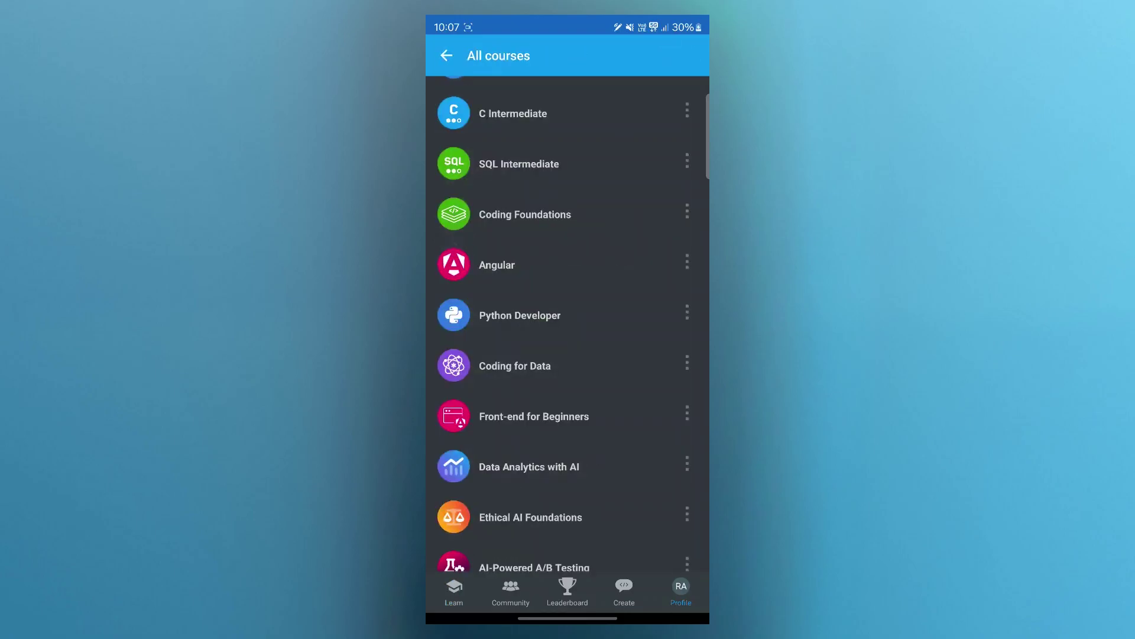
left_click_drag(428, 226, 470, 225)
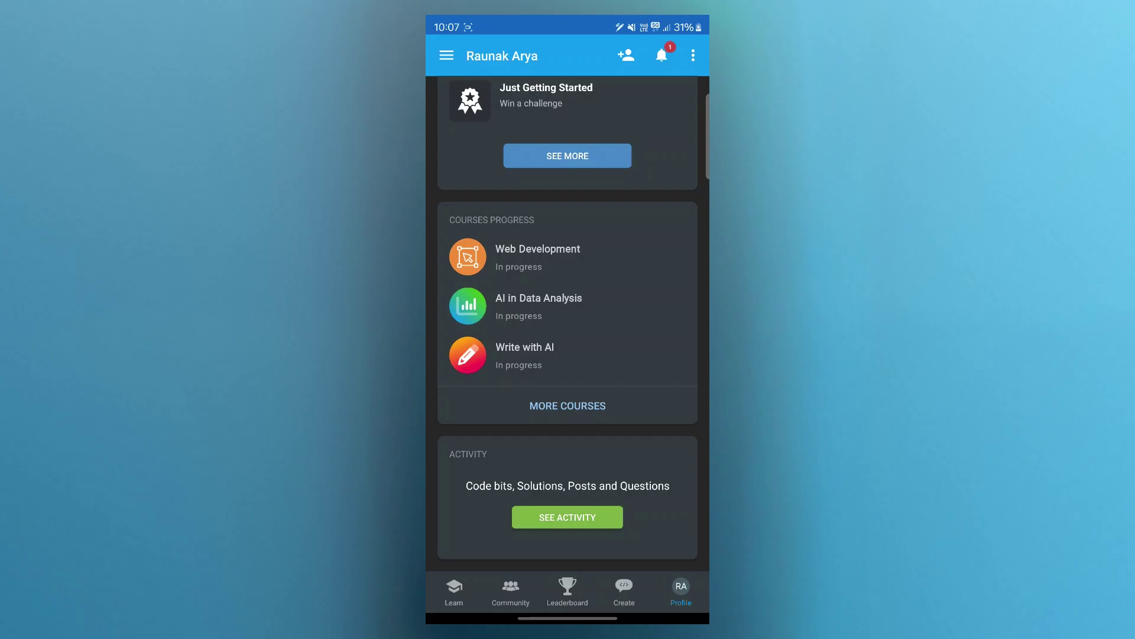
scroll(568, 323, "up", 10)
scroll(569, 323, "down", 5)
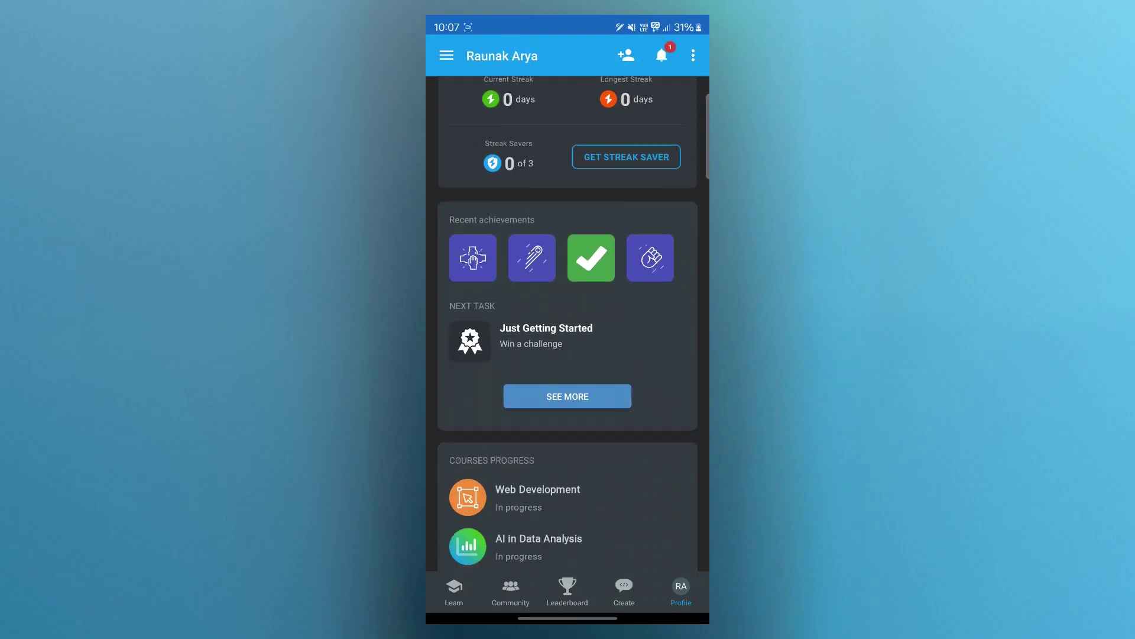
scroll(568, 324, "down", 3)
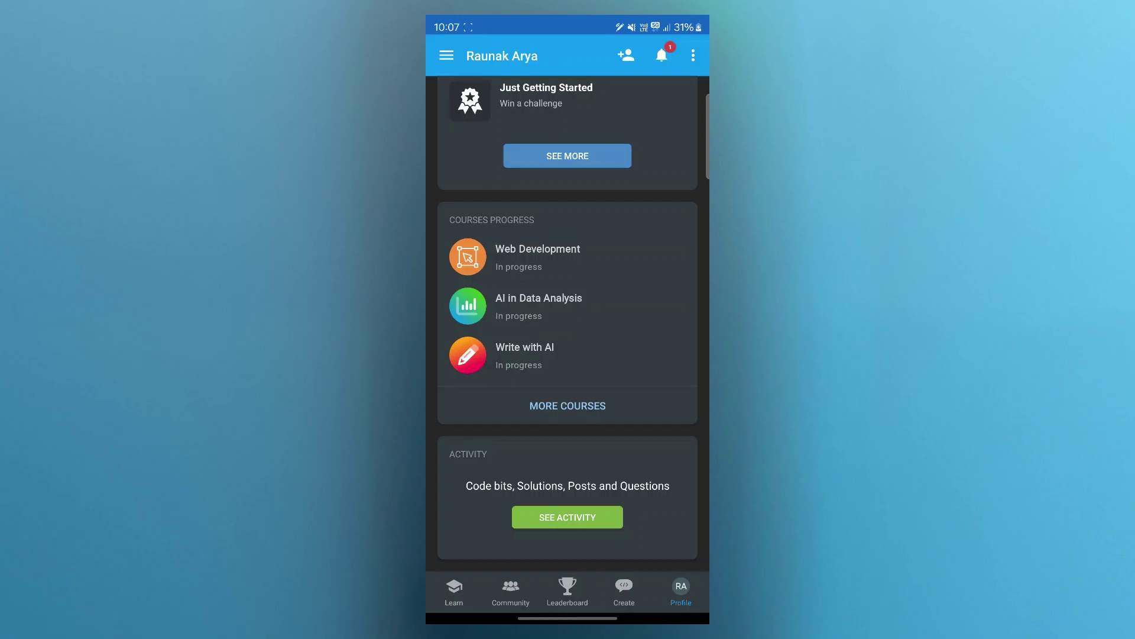
Step: Open Web Development from the Courses Progress card
left_click(537, 256)
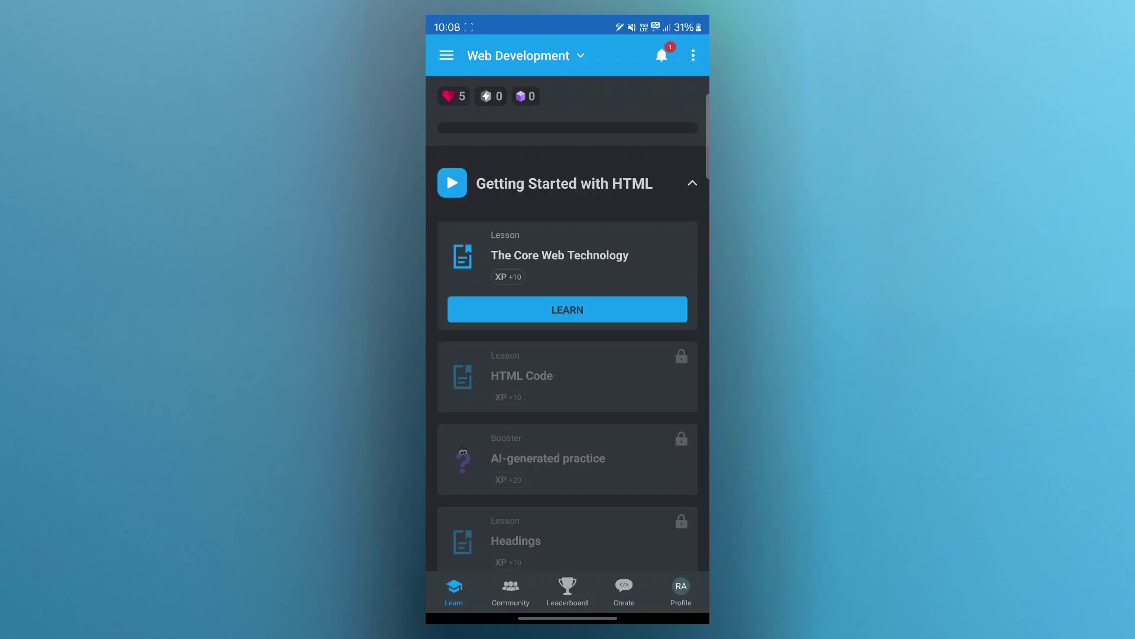
scroll(568, 368, "down", 3)
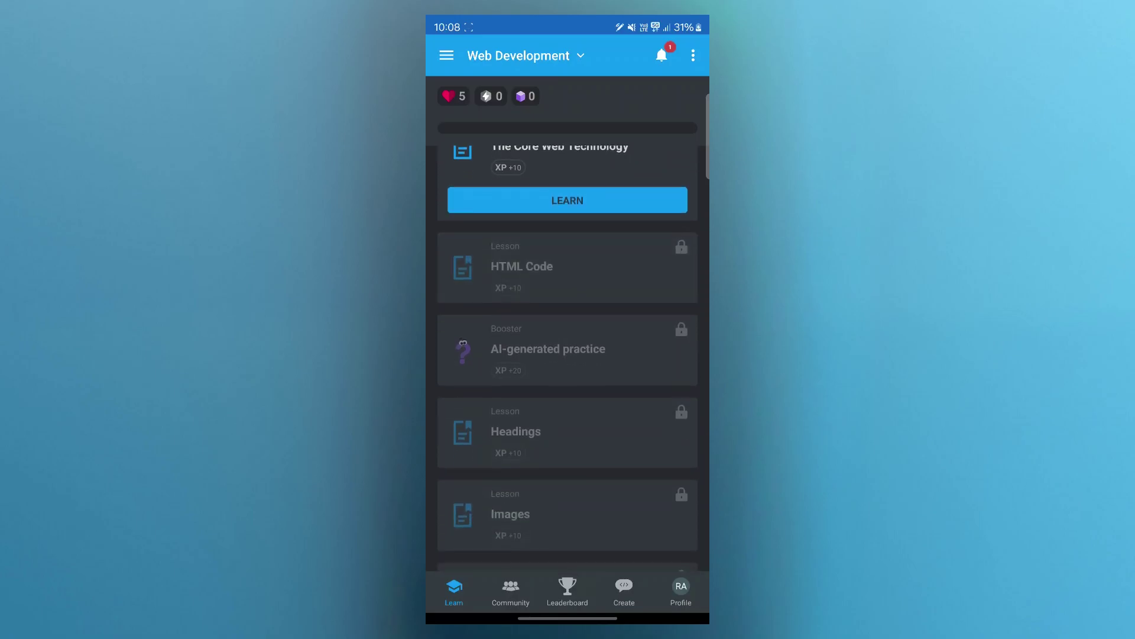
Step: Switch to the Profile tab showing level, followers and weekly streak
left_click(680, 593)
left_click(623, 593)
left_click(681, 593)
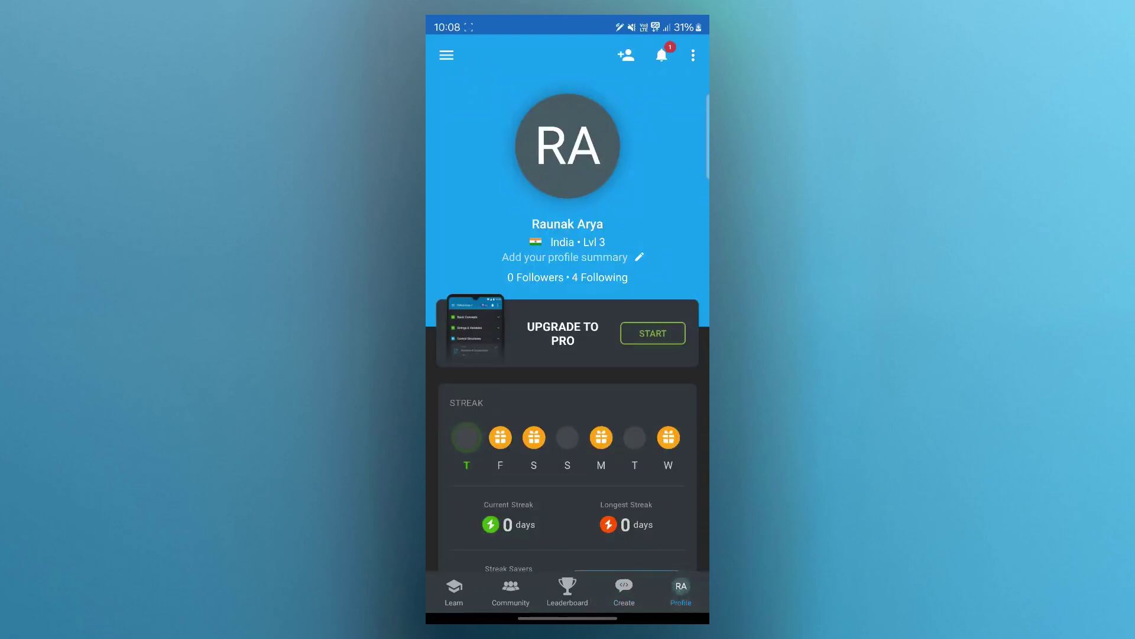